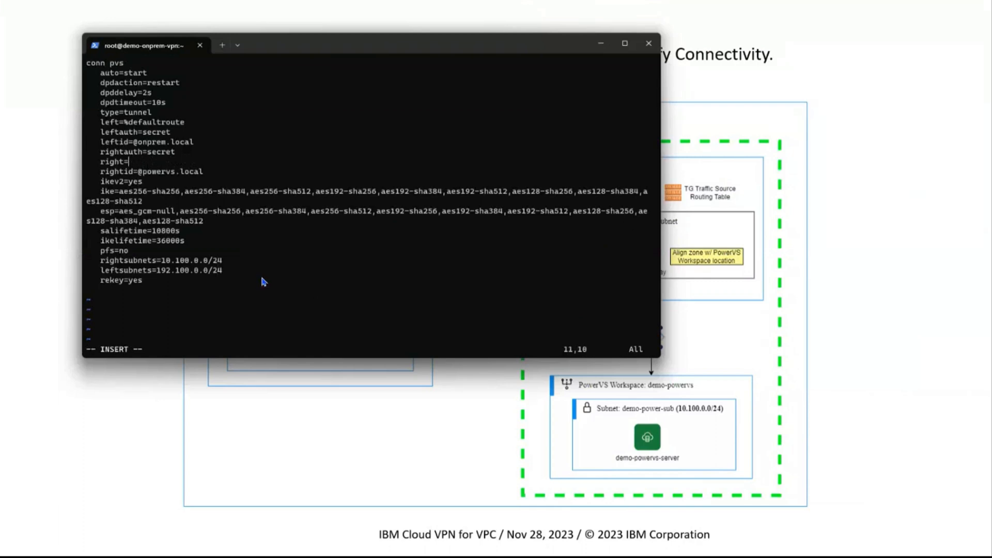
# - Switch to IBM Cloud in Chrome and copy the vpn_endpoint address 52.116.142.50 from the demo-gateway workspace's Terraform apply log
pyautogui.hotkey('alt', 'Tab')
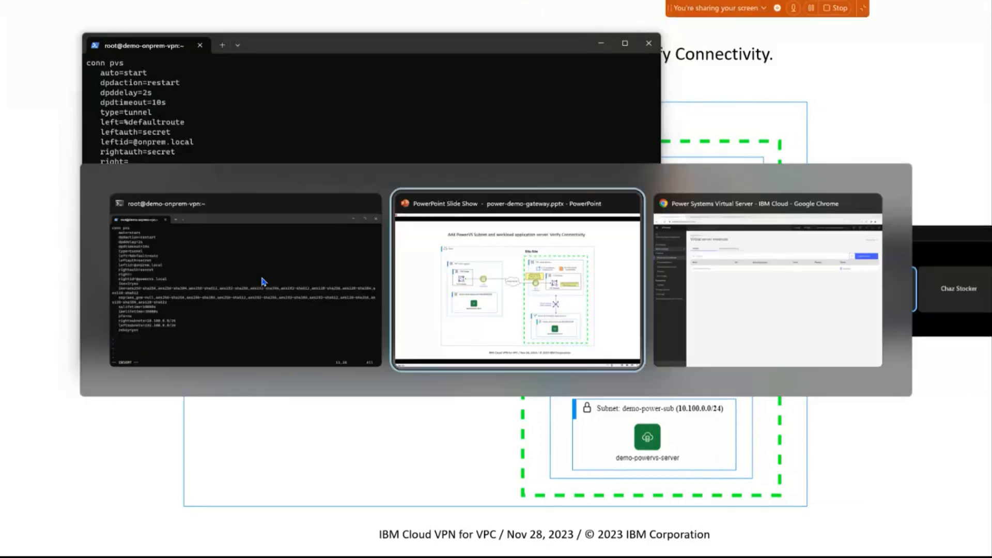
pyautogui.press('Tab')
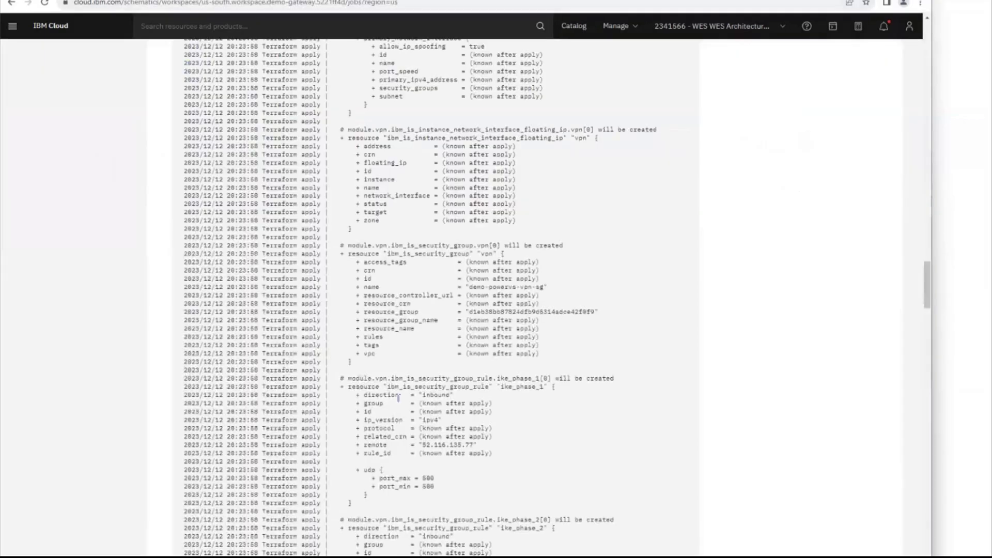
pyautogui.scroll(-15, 398, 398)
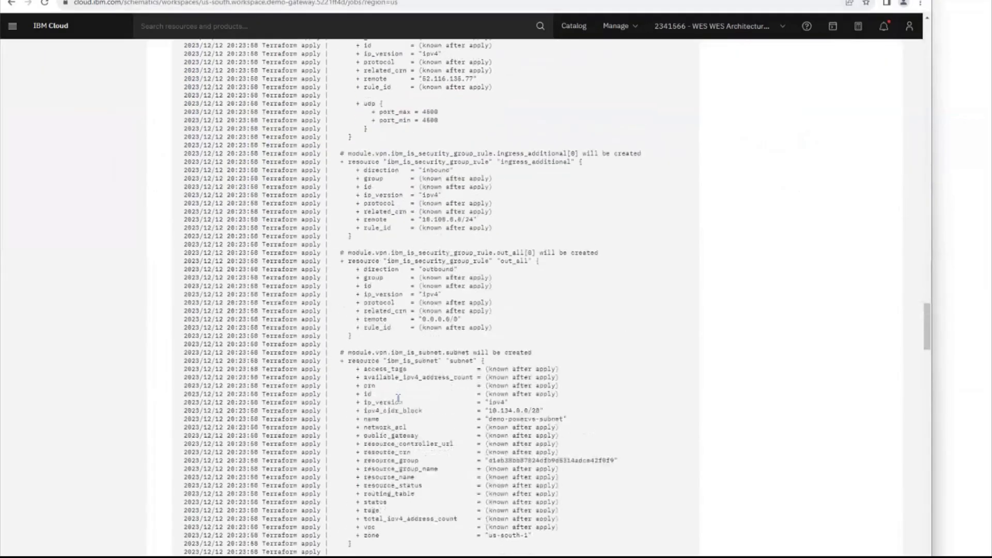
pyautogui.scroll(-15, 398, 398)
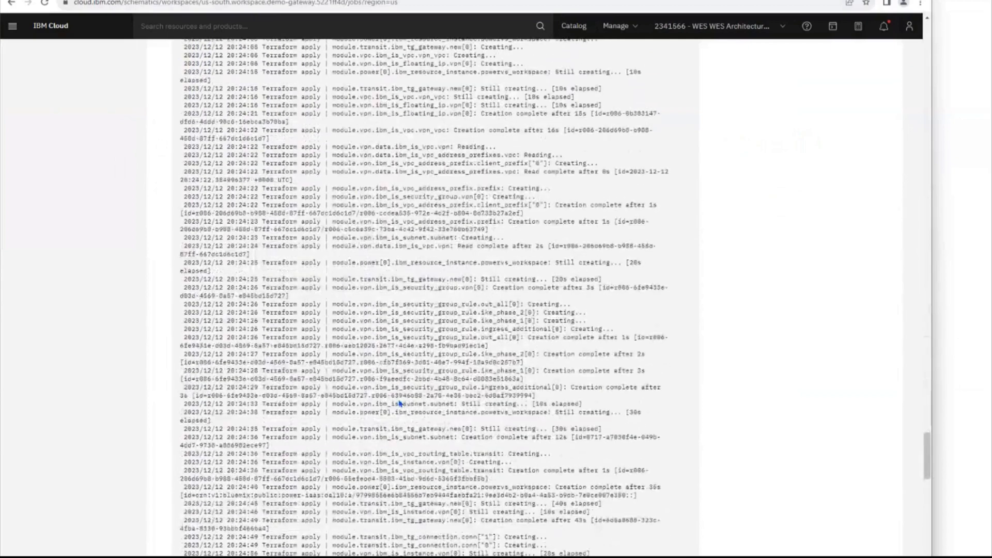
pyautogui.scroll(-3, 397, 398)
pyautogui.moveTo(395, 278); pyautogui.dragTo(445, 279)
pyautogui.rightClick(445, 279)
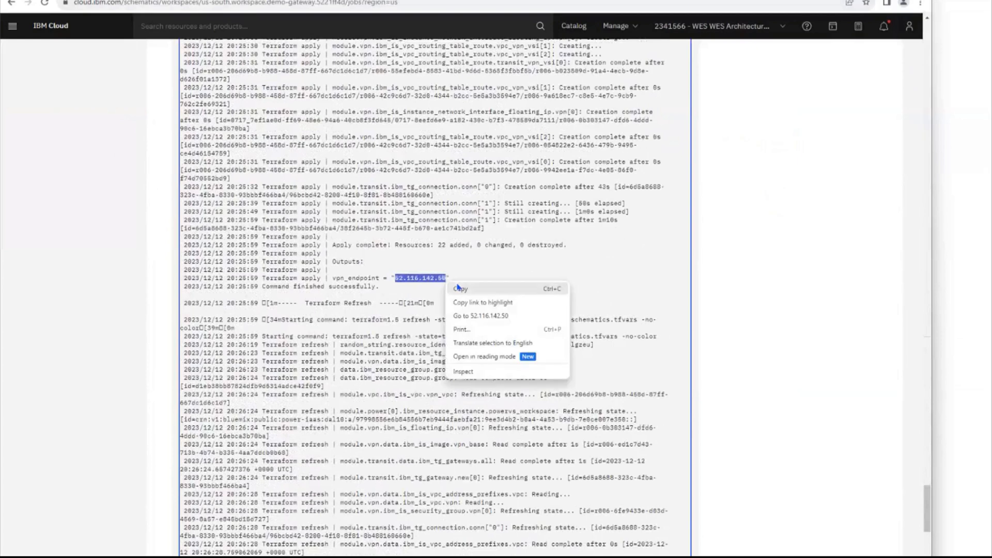
pyautogui.click(458, 287)
# - Back in the terminal, set the pvs connection's right parameter to 52.116.142.50, then save the file and exit vim
pyautogui.hotkey('alt', 'Tab')
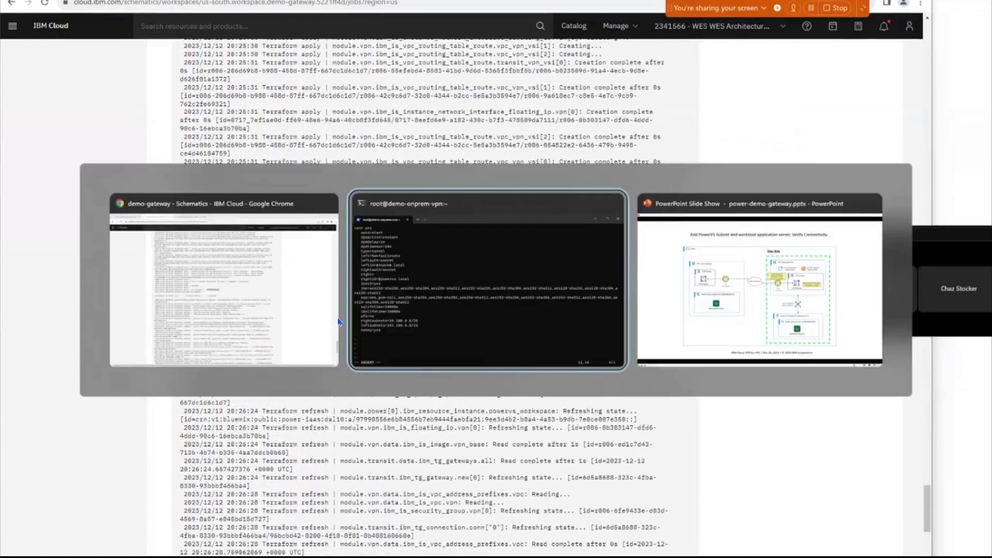
pyautogui.hotkey('ctrl', 'v')
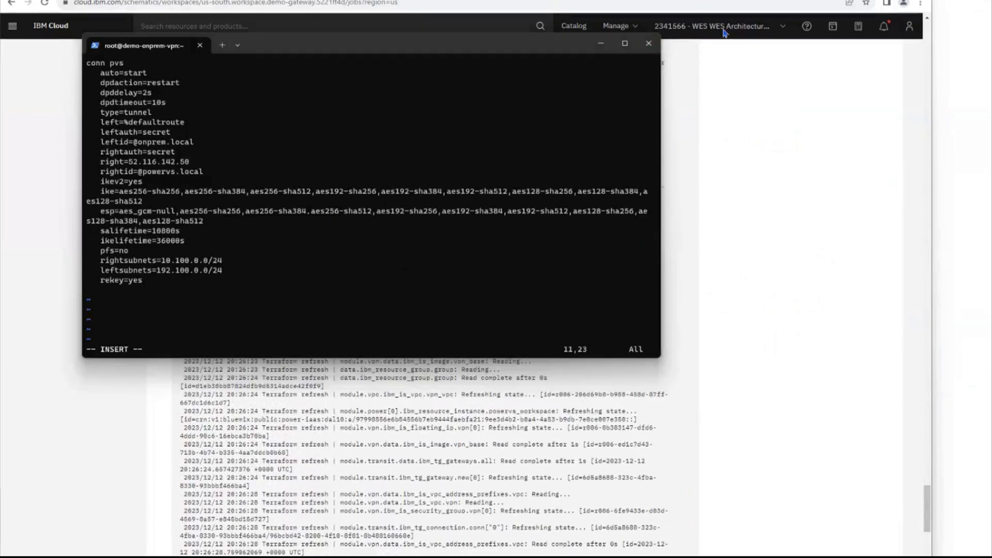
pyautogui.press('Escape')
pyautogui.write(':wq')
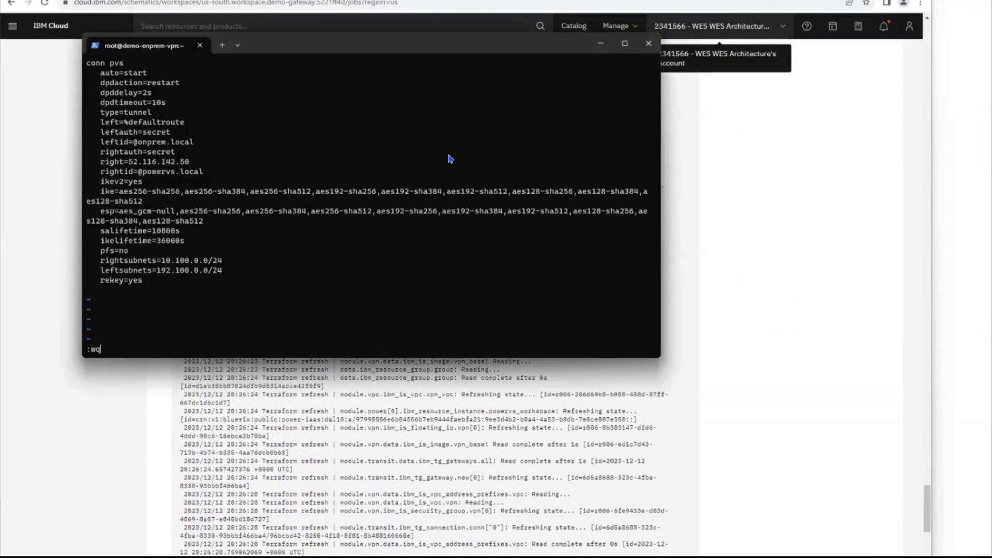
pyautogui.press('Return')
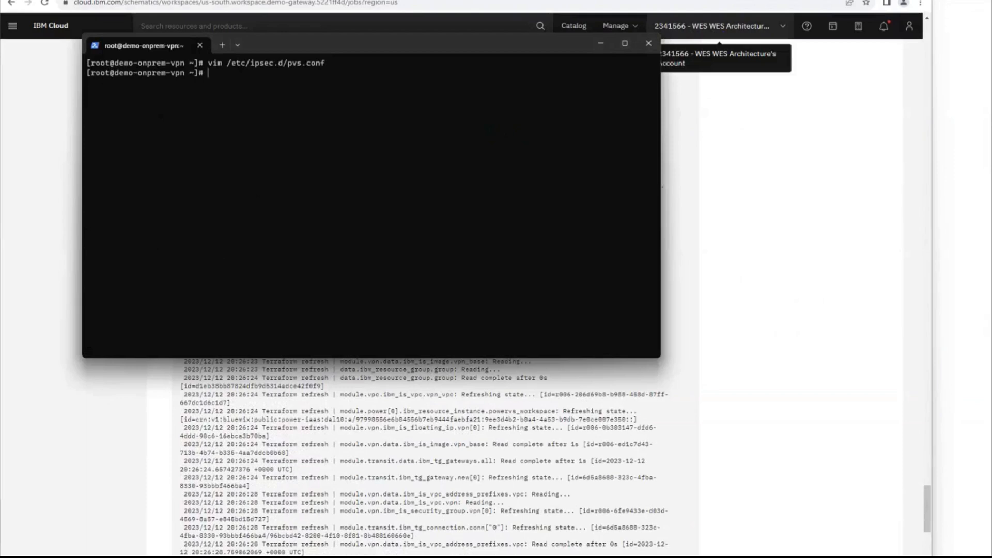
# - Restart the ipsec service on demo-onprem-vpn with systemctl
pyautogui.write('sy')
pyautogui.write('stemct')
pyautogui.write('l res')
pyautogui.press('BackSpace')
pyautogui.write('restart ipsec')
pyautogui.press('Return')
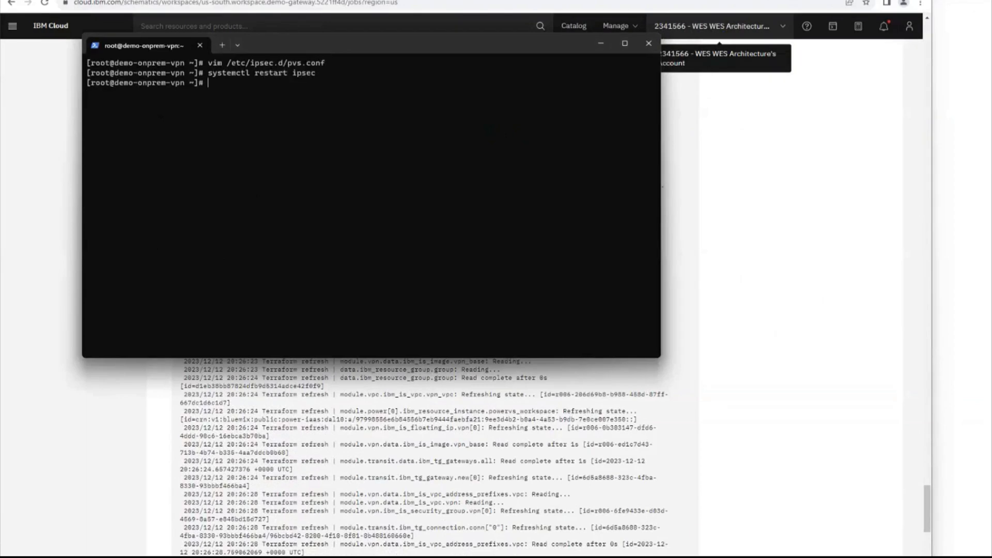
# - Check the ipsec status and highlight the loaded and active totals of the IPsec connections
pyautogui.write('ipsec startus')
pyautogui.press('Return')
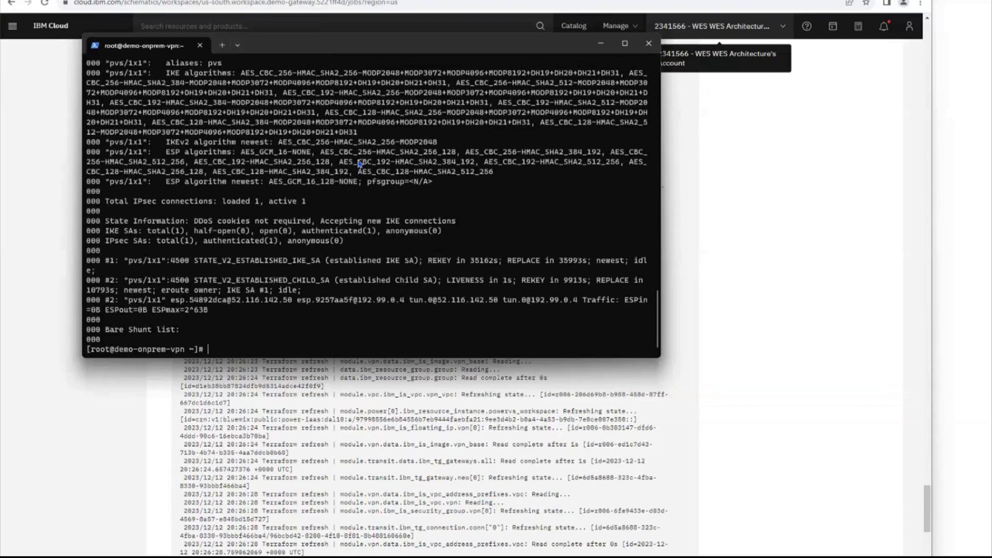
pyautogui.moveTo(265, 202); pyautogui.dragTo(314, 202)
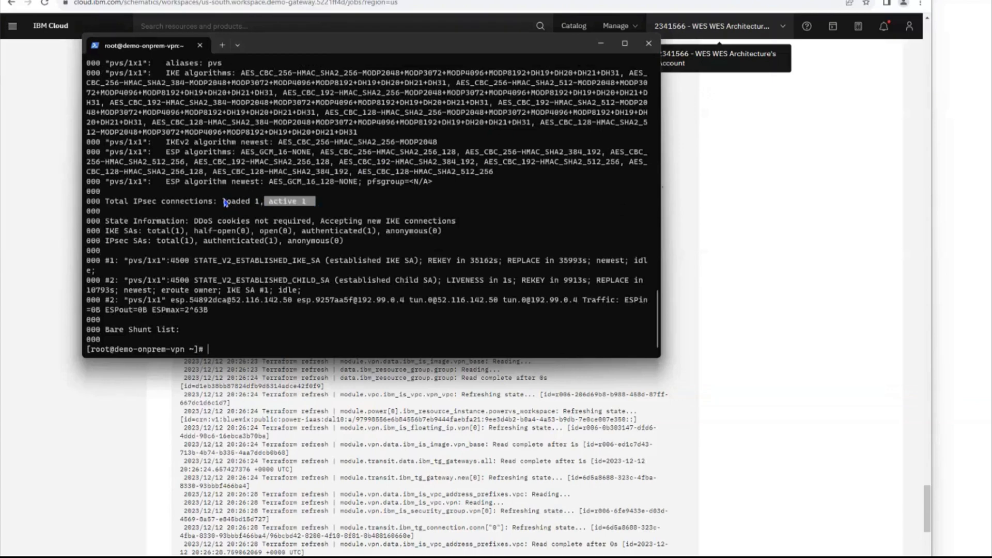
pyautogui.moveTo(223, 202); pyautogui.dragTo(310, 202)
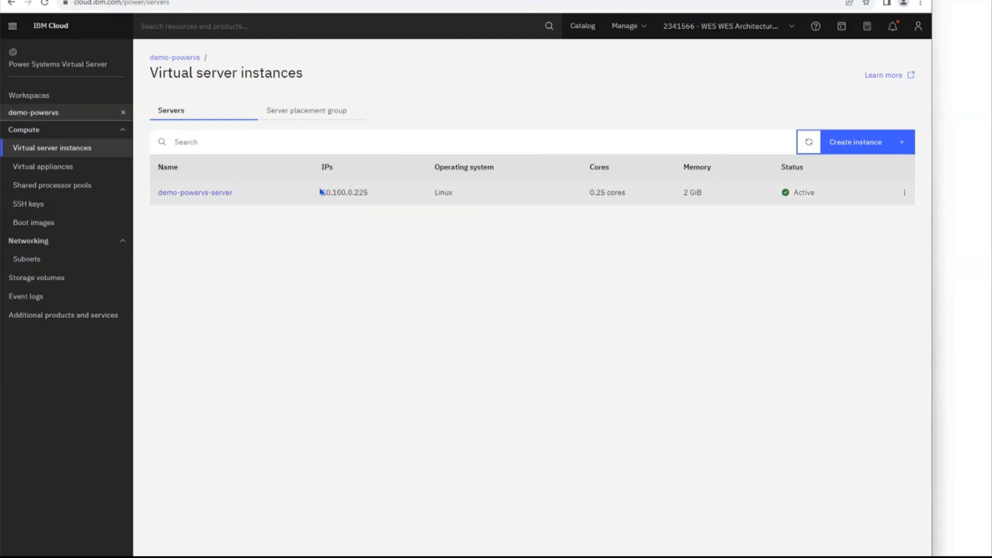
# - Examine demo-powervs-server's IP address in the instance list and its place in the site-to-site diagram
pyautogui.doubleClick(362, 192)
pyautogui.click(333, 278)
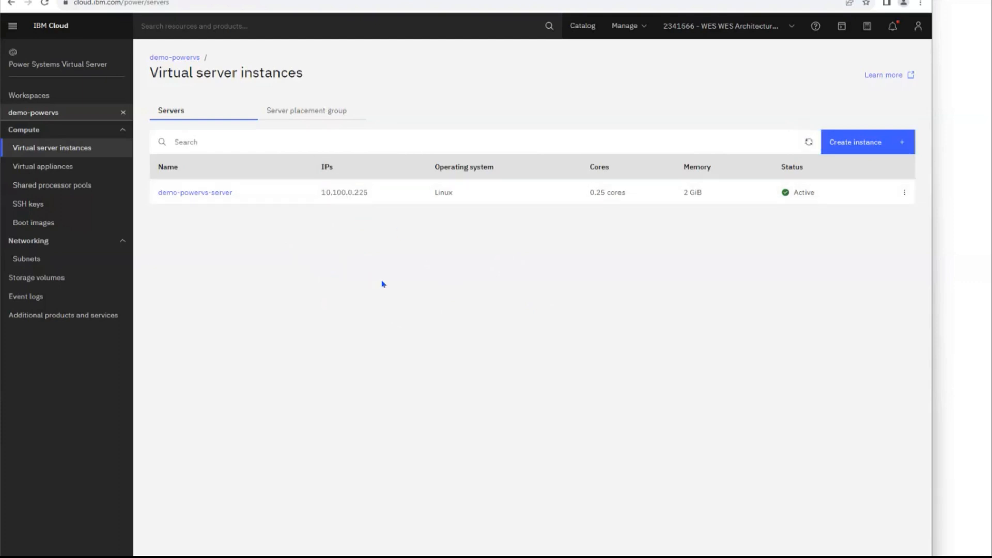
pyautogui.hotkey('alt', 'Tab')
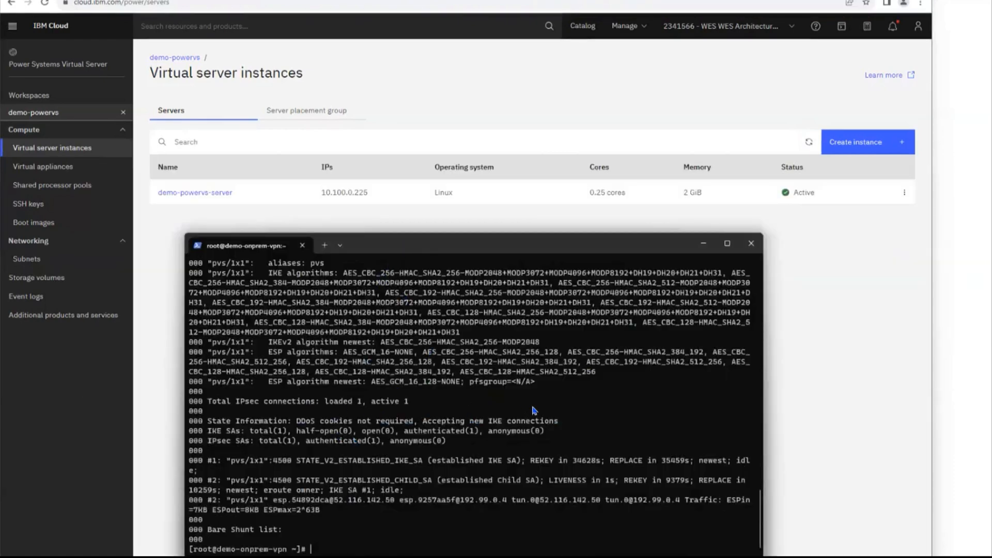
pyautogui.hotkey('alt', 'Tab')
pyautogui.hotkey('alt', 'Tab')
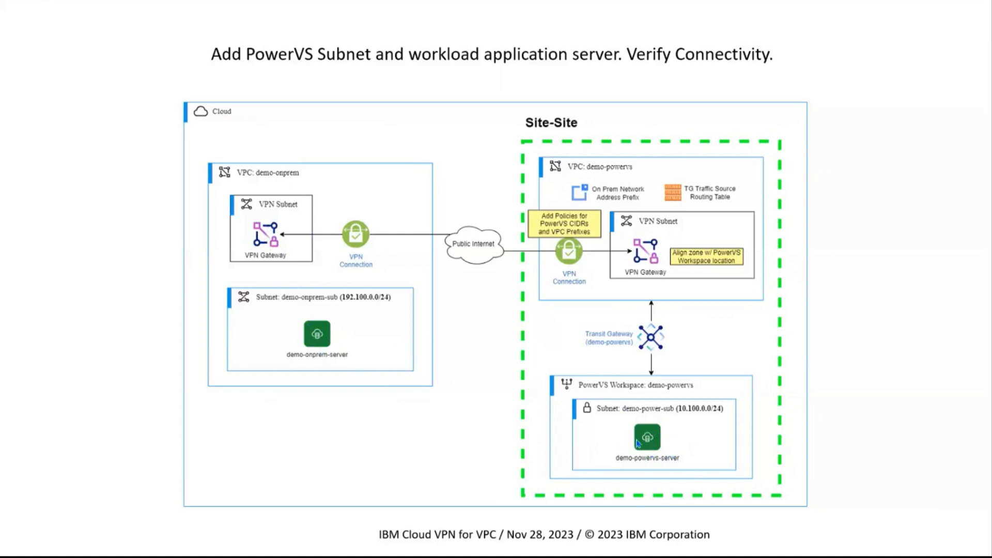
pyautogui.hotkey('alt', 'Tab')
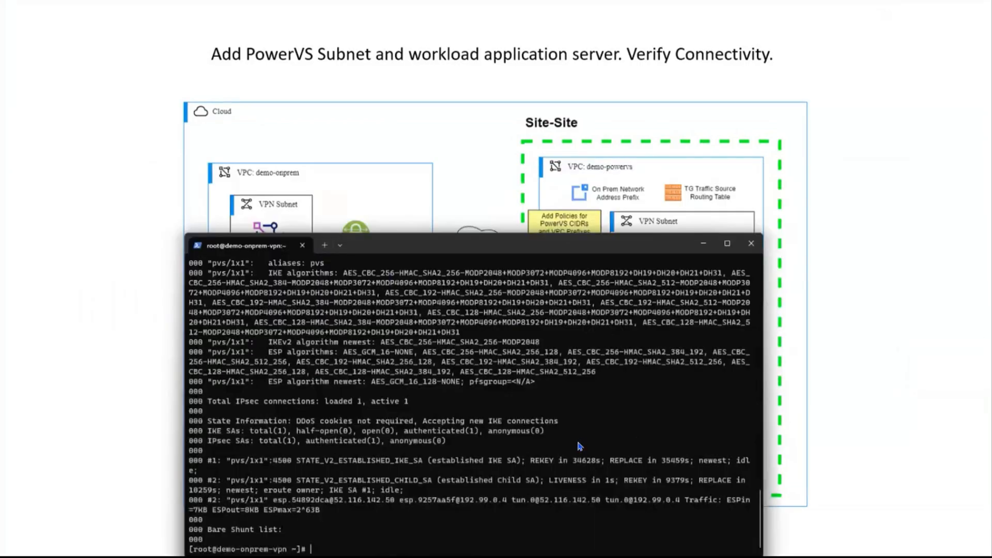
# - Switch to IBM Cloud in Chrome and copy the IP address 10.100.0.225 of demo-powervs-server
pyautogui.hotkey('alt', 'Tab')
pyautogui.doubleClick(349, 192)
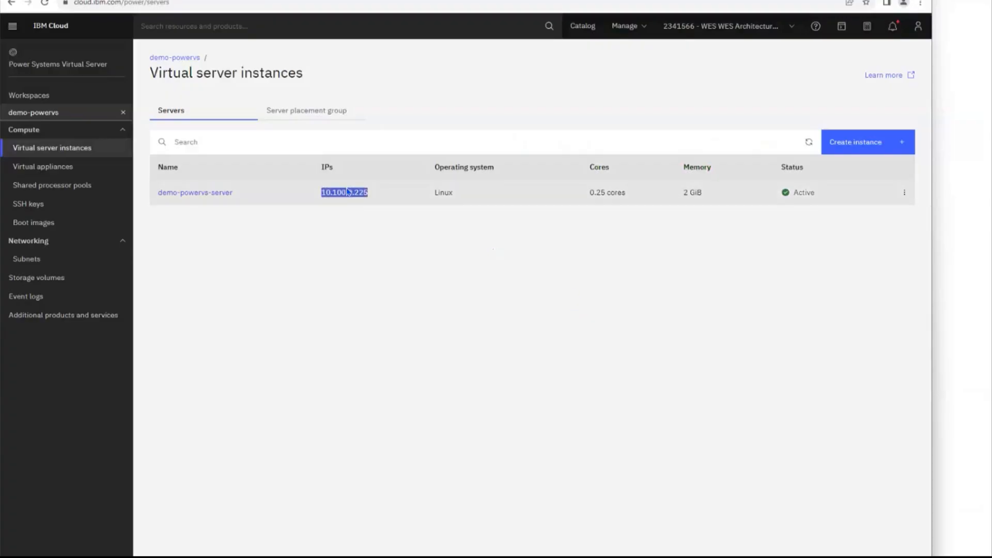
pyautogui.rightClick(342, 194)
pyautogui.click(351, 205)
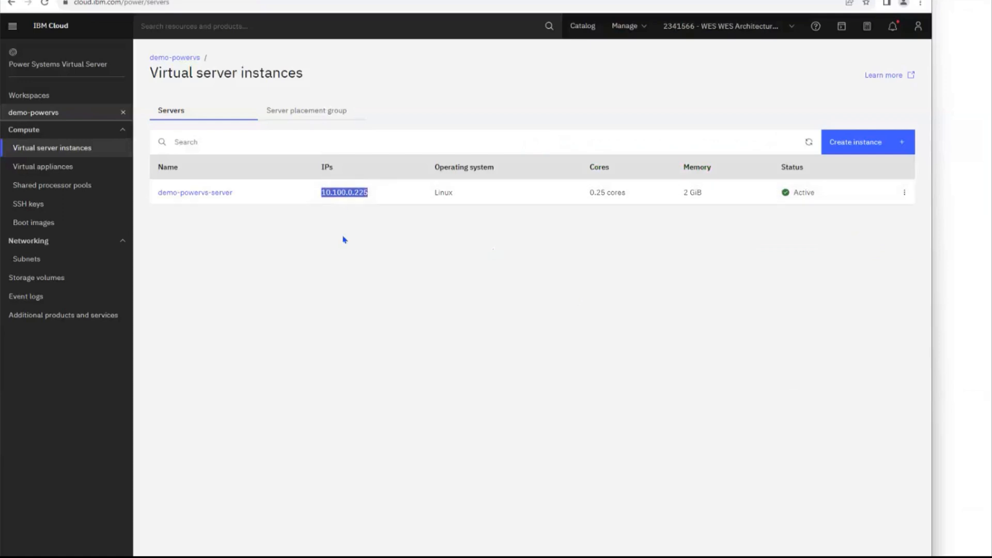
# - In the terminal, begin an ssh command as root that uses power.key as the identity file
pyautogui.hotkey('alt', 'Tab')
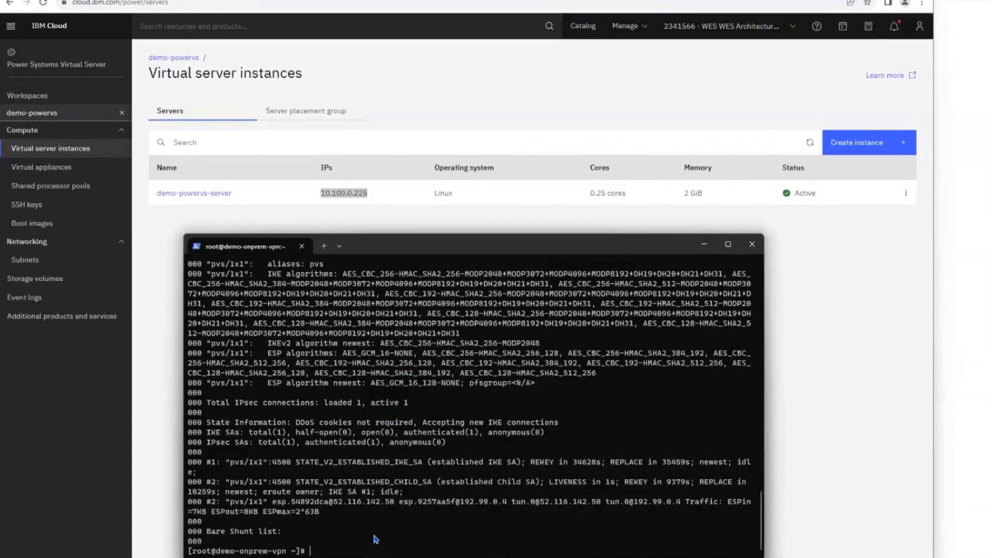
pyautogui.write('ssh -i')
pyautogui.press('Tab')
pyautogui.press('Tab')
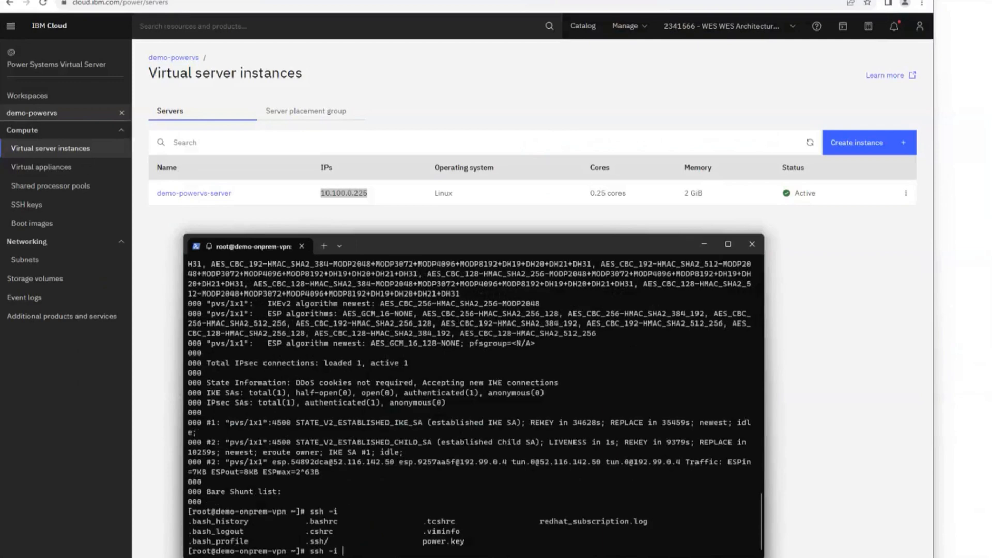
pyautogui.write('po')
pyautogui.press('Tab')
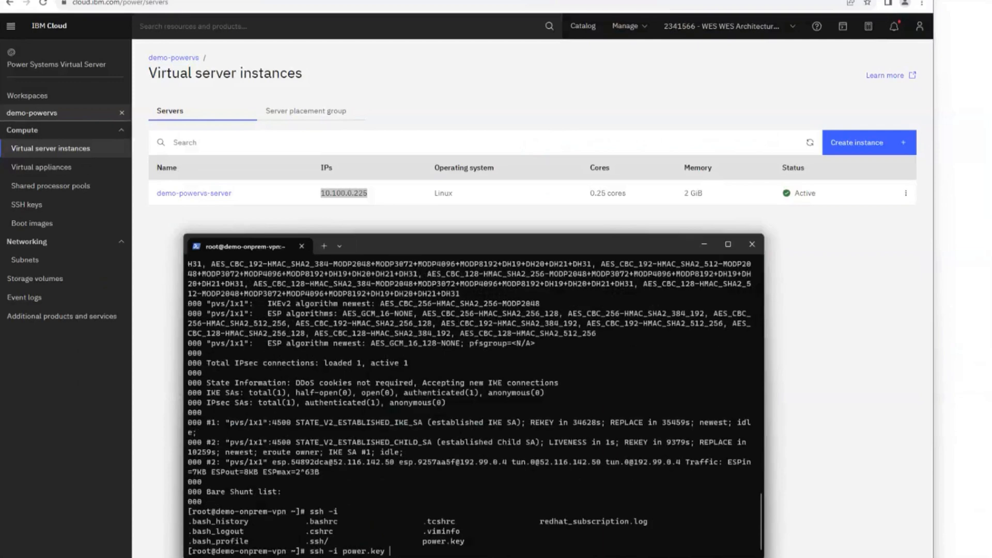
pyautogui.write('root@')
pyautogui.hotkey('alt', 'Tab')
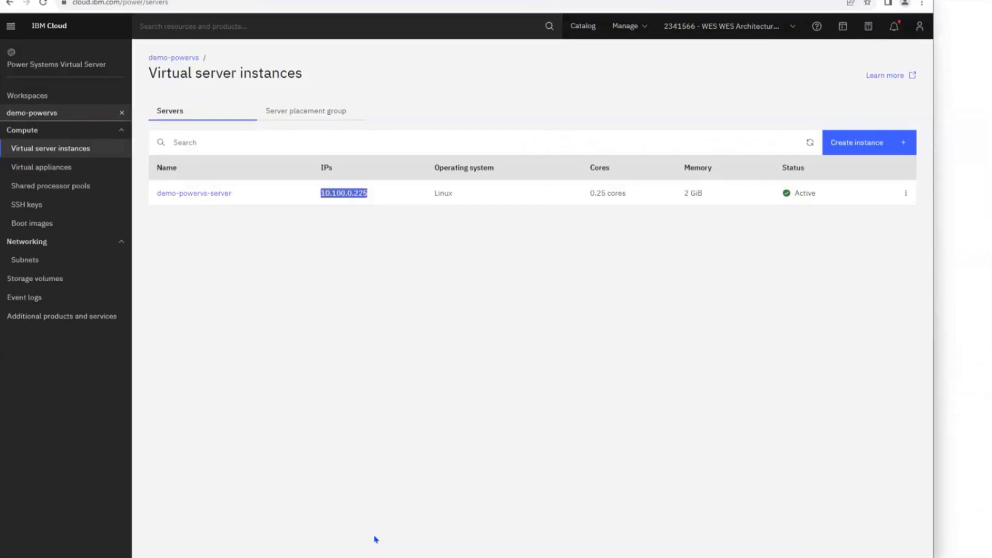
pyautogui.hotkey('alt', 'Tab')
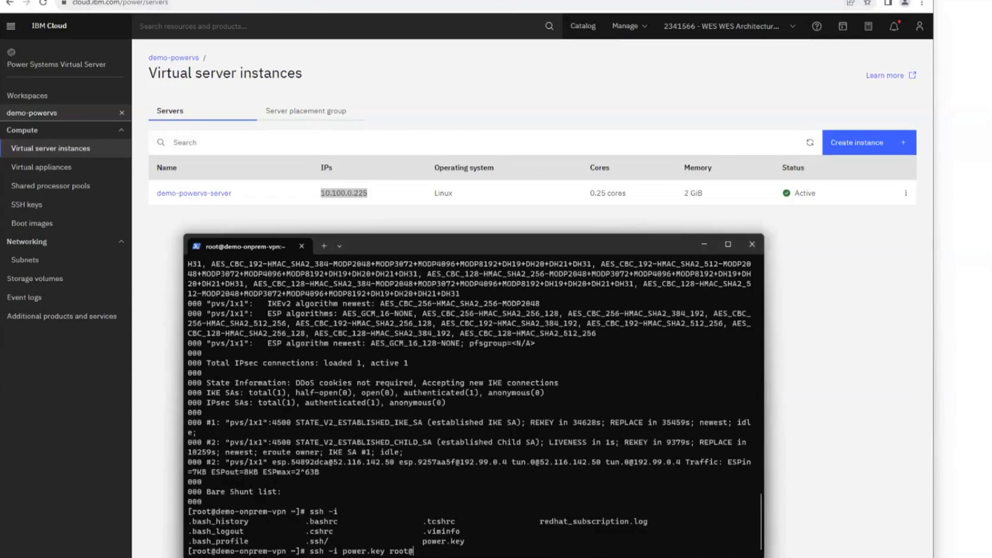
# - Copy the reserved IP 192.100.0.4 of demo-onprem-server from the VPC virtual server instances list and return to the terminal
pyautogui.click(382, 1)
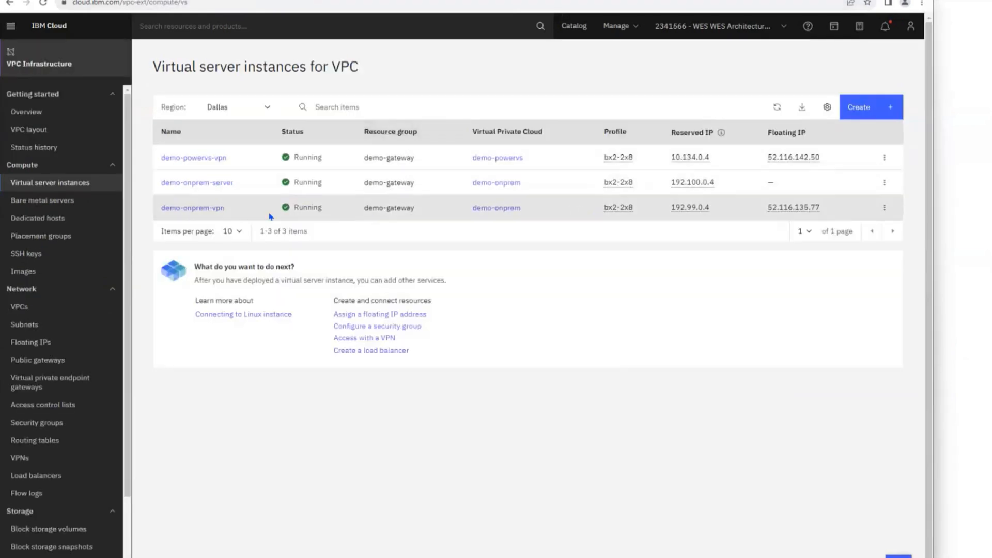
pyautogui.click(704, 184)
pyautogui.hotkey('alt', 'Tab')
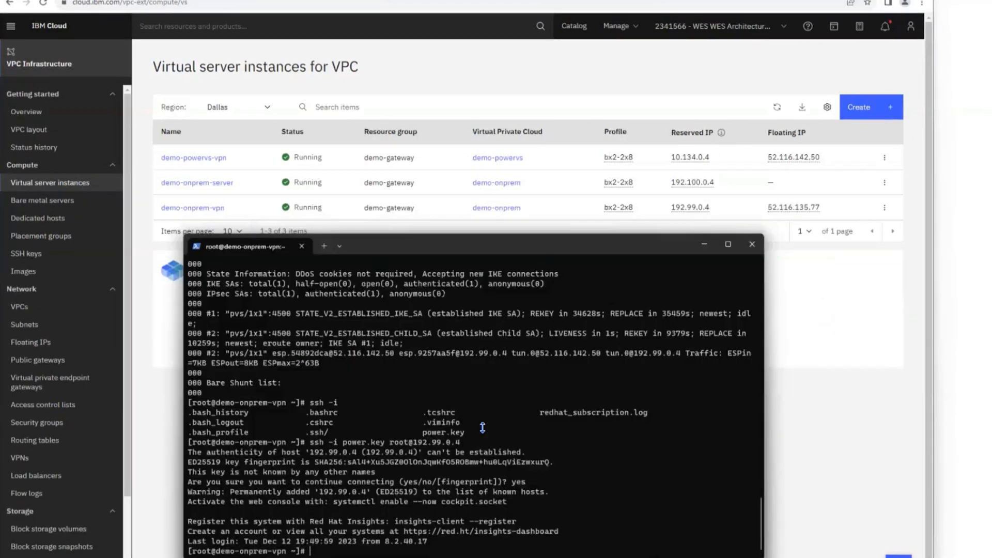
# - Log out of 192.99.0.4 and connect over SSH as root to 192.100.0.4 with power.key
pyautogui.hotkey('ctrl', 'd')
pyautogui.press('Up')
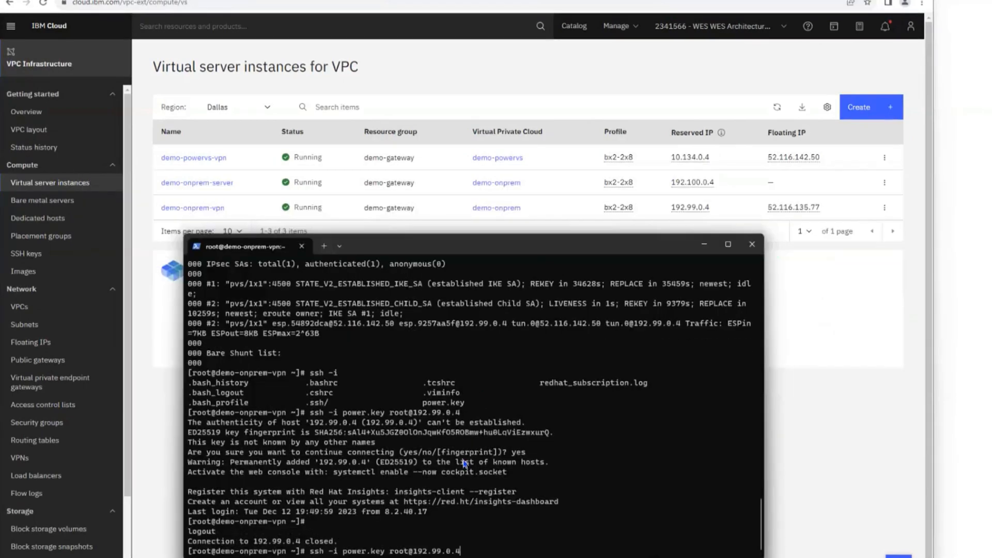
pyautogui.press('BackSpace')
pyautogui.press('BackSpace')
pyautogui.press('BackSpace')
pyautogui.press('BackSpace')
pyautogui.press('BackSpace')
pyautogui.press('BackSpace')
pyautogui.press('BackSpace')
pyautogui.press('BackSpace')
pyautogui.press('BackSpace')
pyautogui.press('BackSpace')
pyautogui.hotkey('ctrl', 'v')
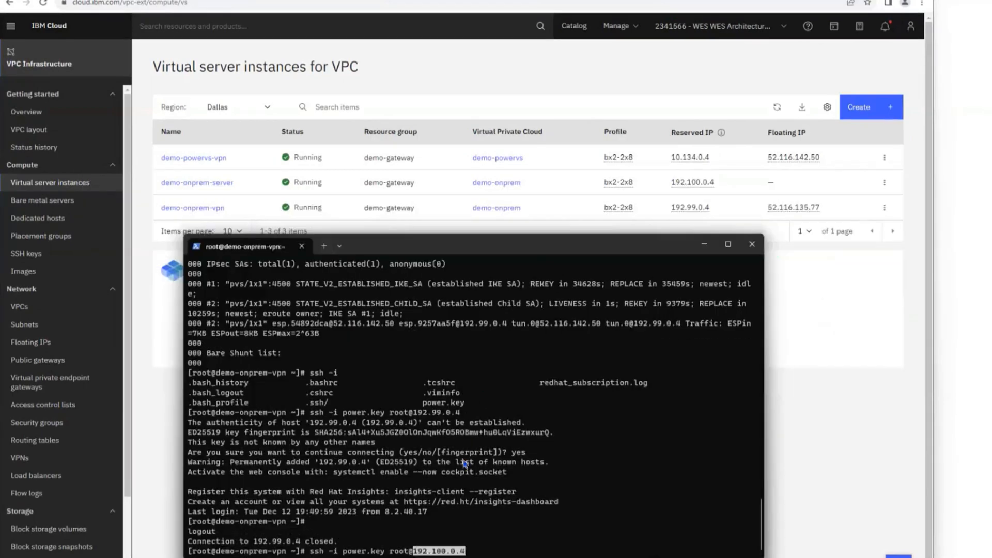
pyautogui.press('Return')
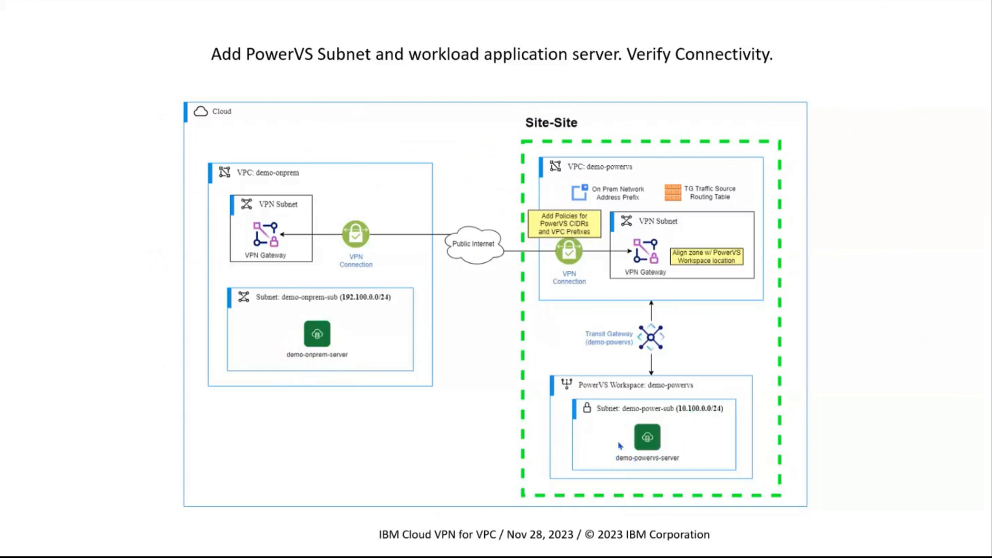
# - Switch to Chrome and copy demo-powervs-server's IP address 10.100.0.225 from the Power Systems virtual server instances list
pyautogui.hotkey('alt', 'Tab')
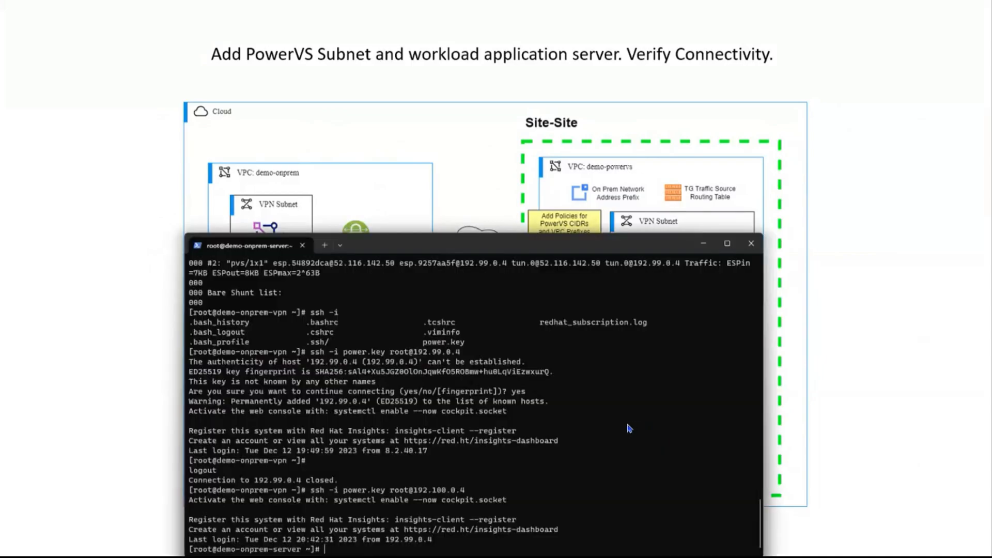
pyautogui.hotkey('alt', 'Tab')
pyautogui.press('Tab')
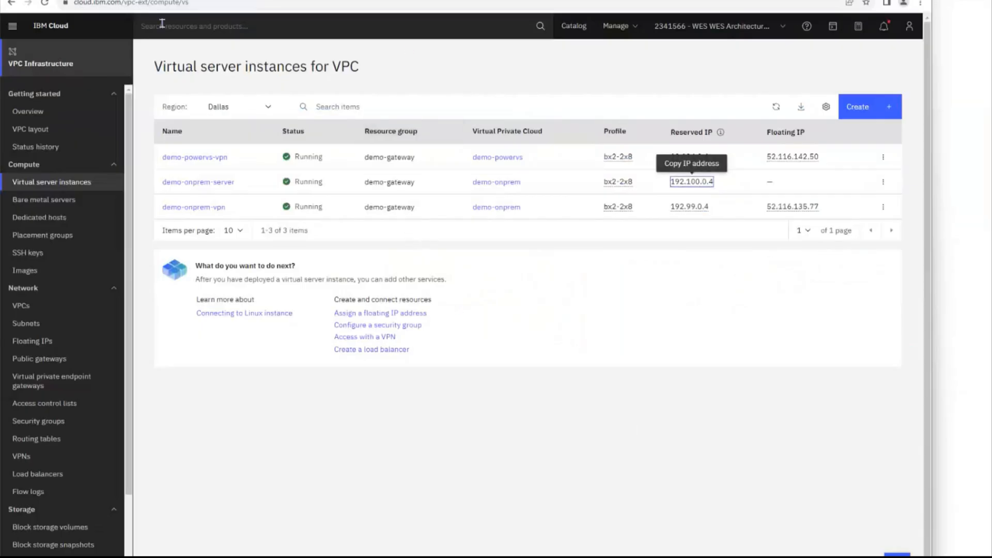
pyautogui.hotkey('ctrl', 'Tab')
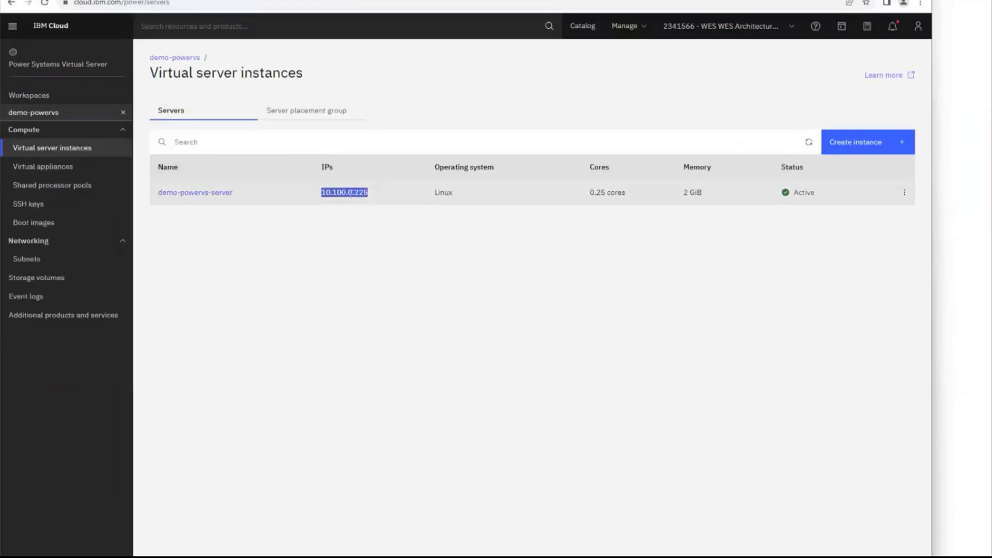
pyautogui.rightClick(351, 193)
pyautogui.click(368, 212)
# - In the terminal, ping 10.100.0.225 from demo-onprem-server
pyautogui.hotkey('alt', 'Tab')
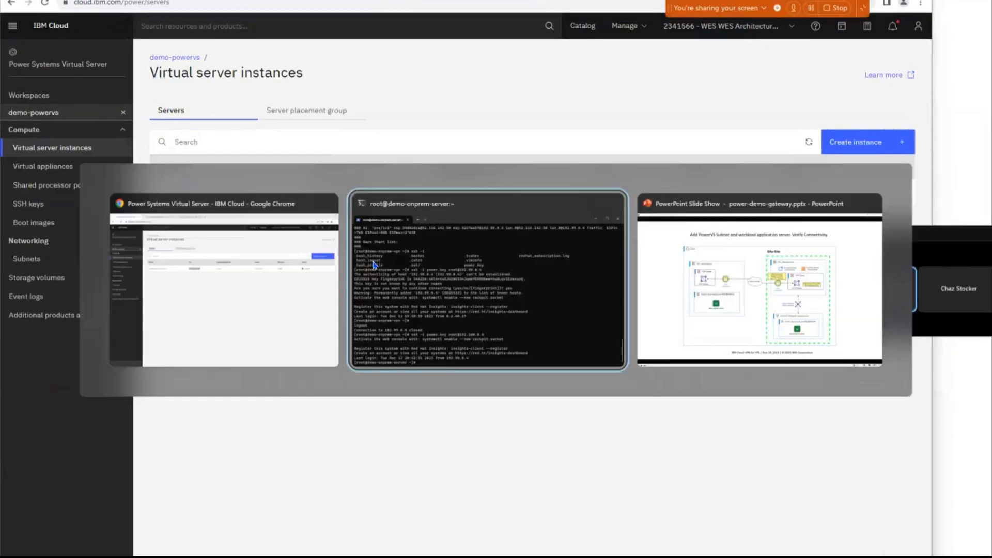
pyautogui.write('pin')
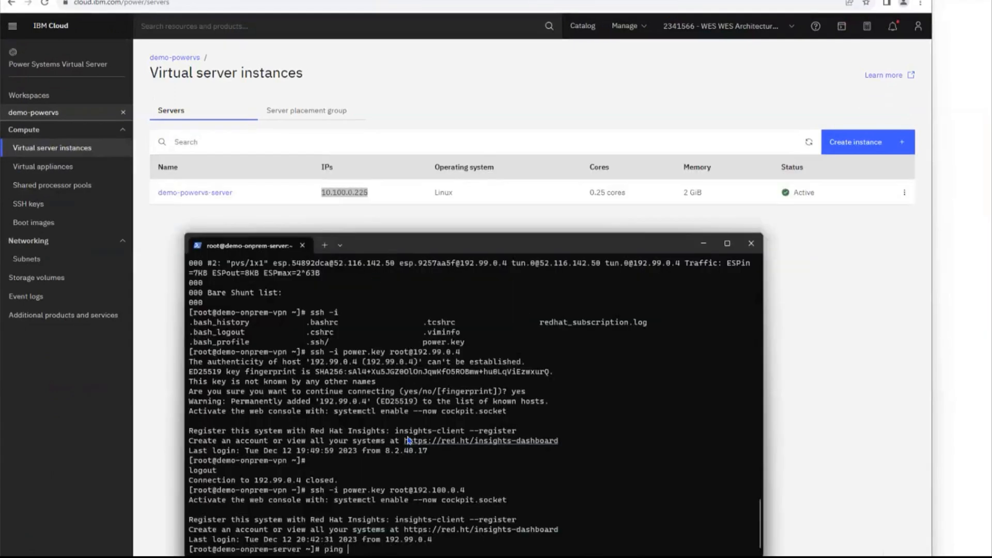
pyautogui.write('g')
pyautogui.hotkey('ctrl', 'v')
pyautogui.press('Return')
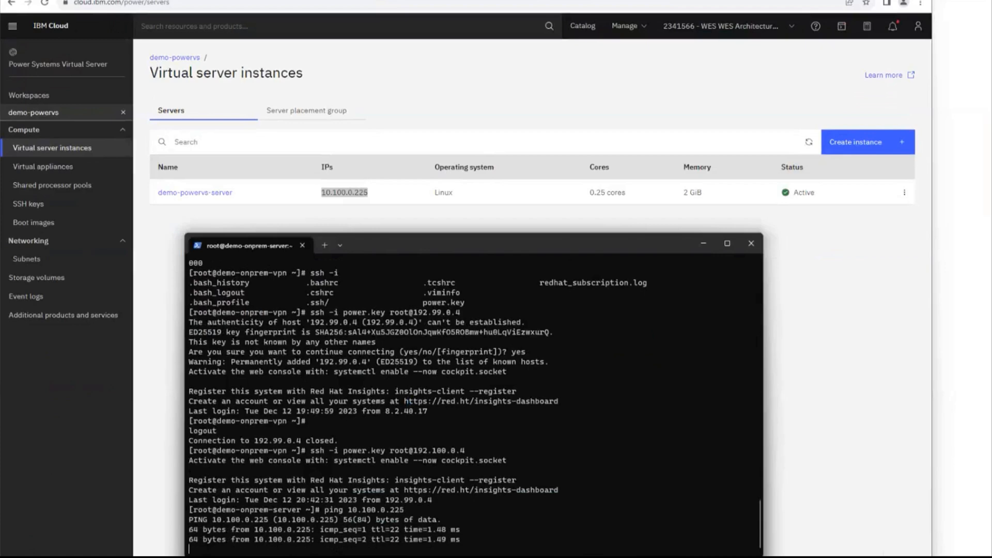
# - Stop the running ping and connect over SSH as root to 10.100.0.225 with power.key
pyautogui.hotkey('ctrl', 'c')
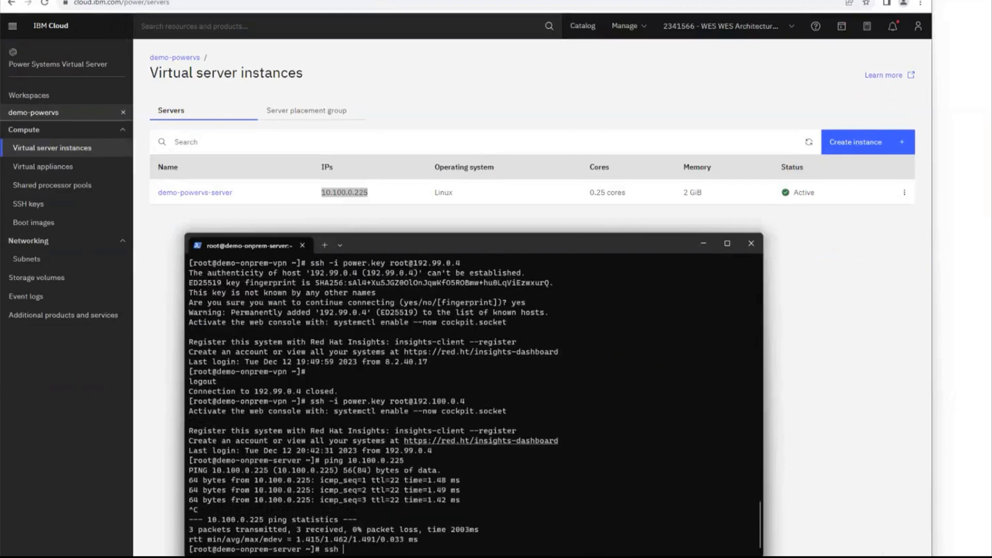
pyautogui.write('ssh -i power.key root@')
pyautogui.hotkey('ctrl', 'v')
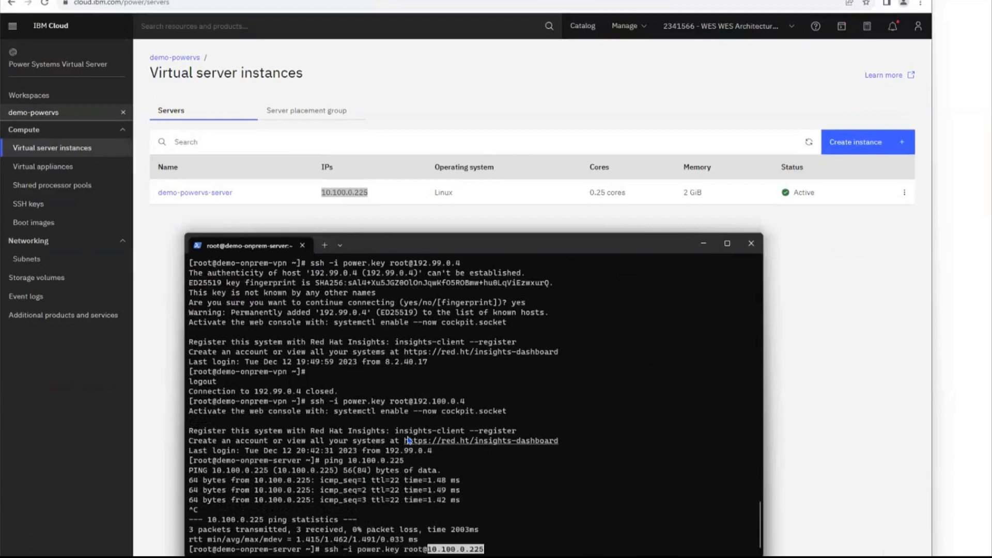
pyautogui.press('Return')
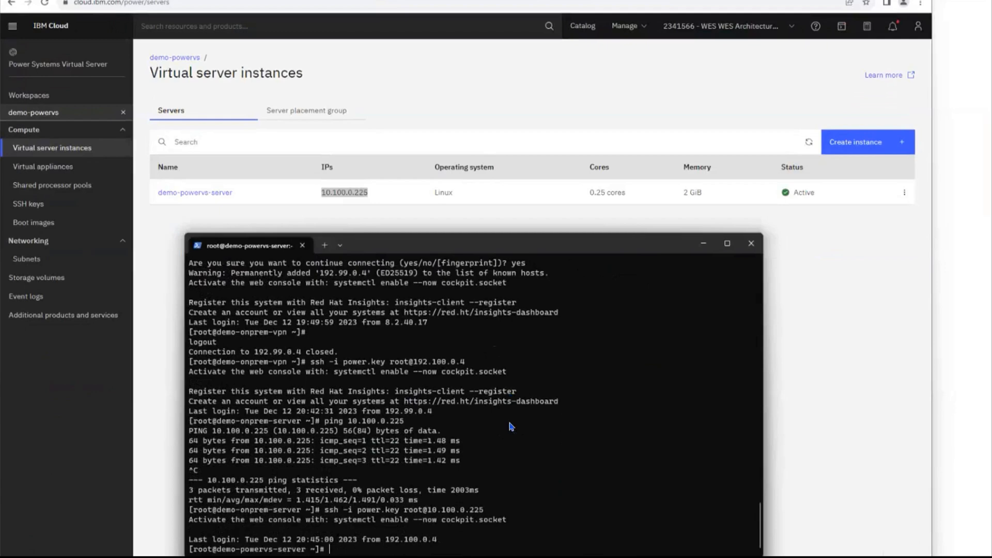
pyautogui.click(868, 459)
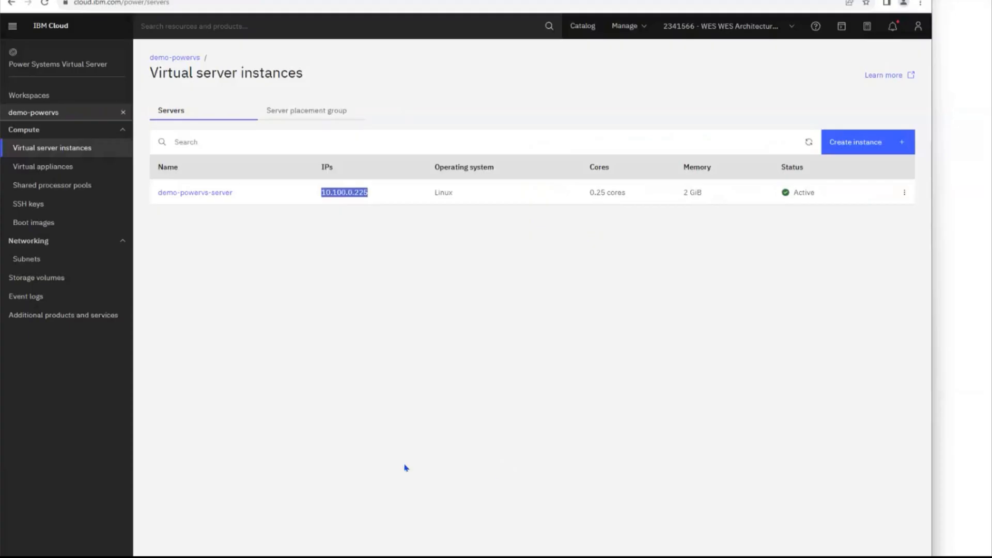
pyautogui.hotkey('alt', 'Tab')
pyautogui.press('Tab')
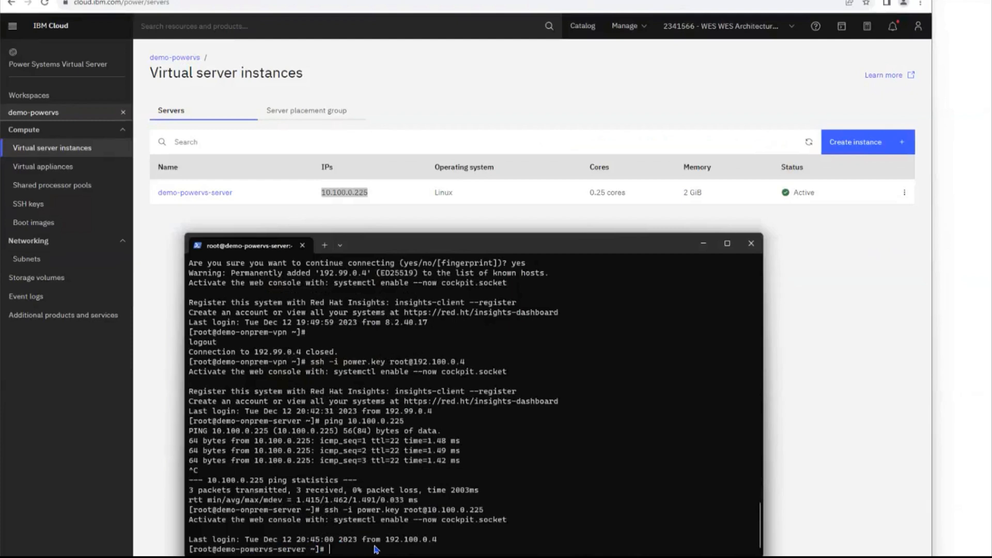
# - Ping 192.100.0.4 from demo-powervs-server, reusing the address from the earlier SSH command, and stop the ping after several replies
pyautogui.write('pi n')
pyautogui.press('BackSpace')
pyautogui.press('BackSpace')
pyautogui.press('BackSpace')
pyautogui.moveTo(414, 361); pyautogui.dragTo(462, 367)
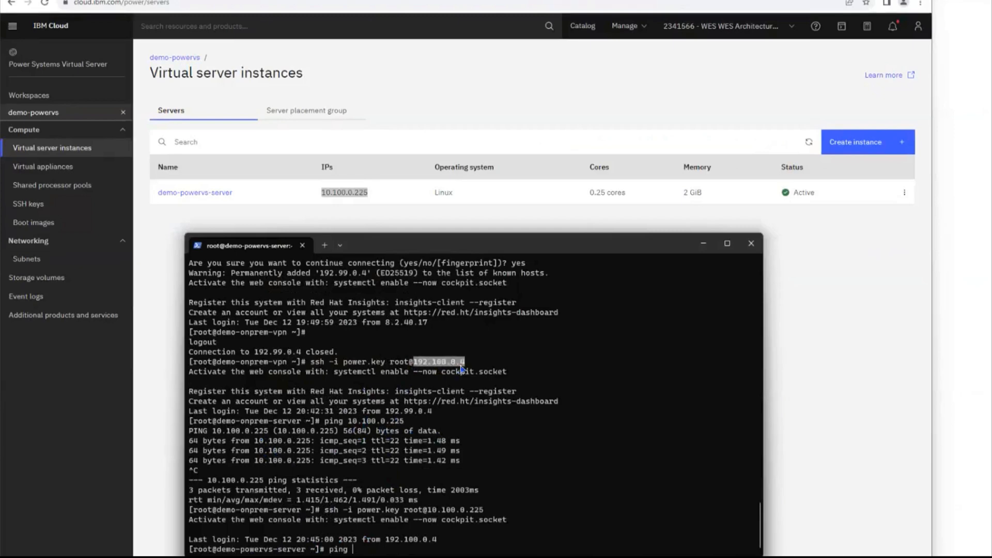
pyautogui.rightClick(463, 369)
pyautogui.rightClick(463, 369)
pyautogui.press('Return')
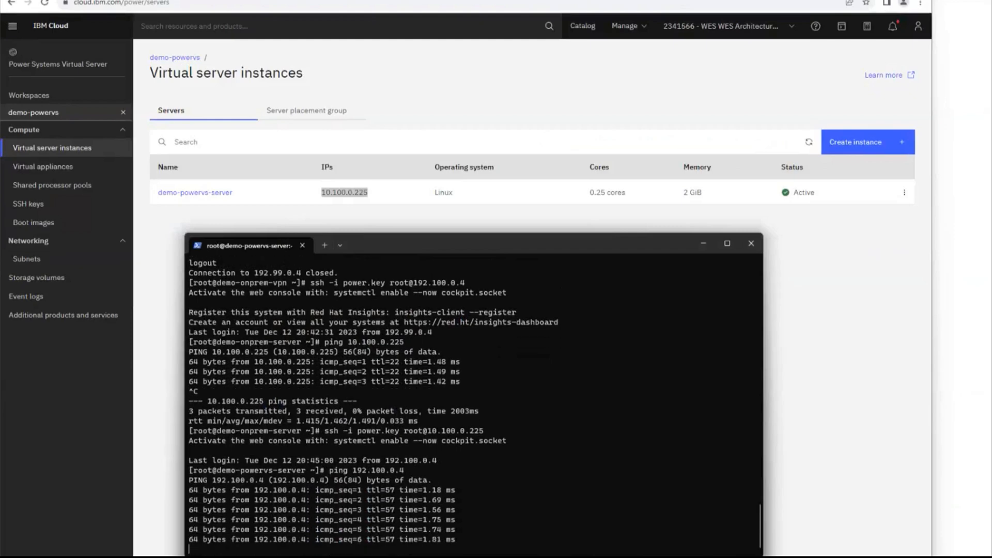
pyautogui.hotkey('ctrl', 'c')
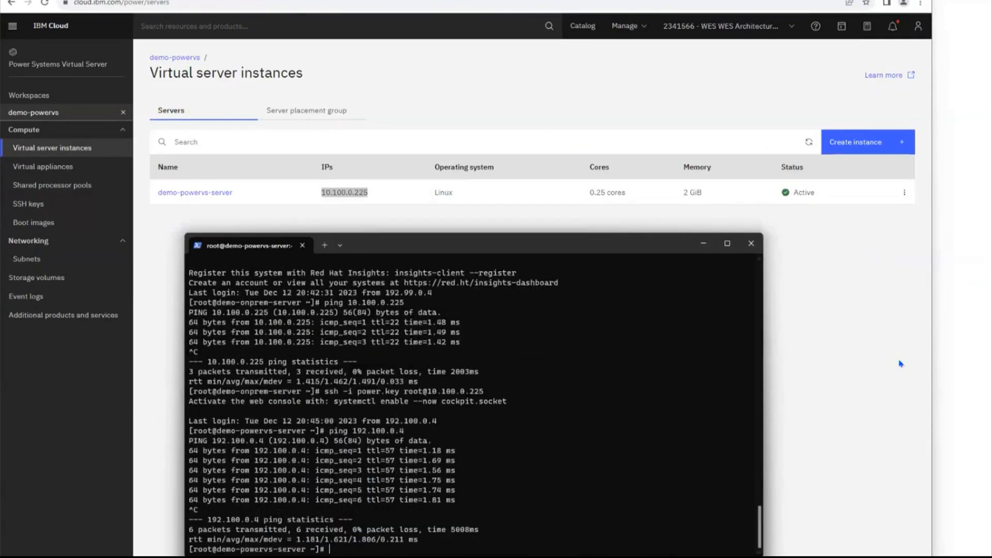